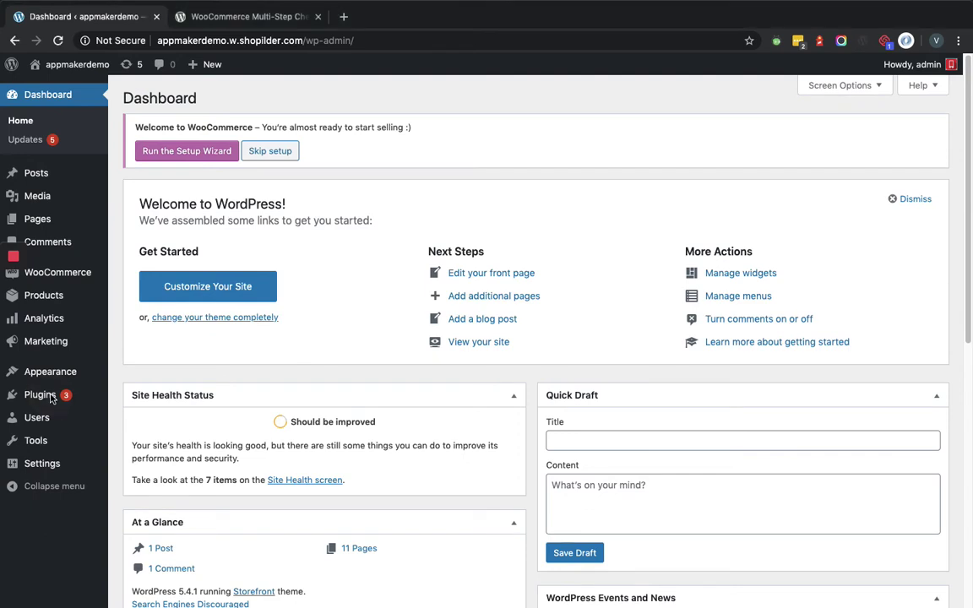
# Step: Search the WordPress plugin directory for "WooCommerce Multi-Step Checkout"
pyautogui.moveTo(56, 395)
pyautogui.click(128, 417)
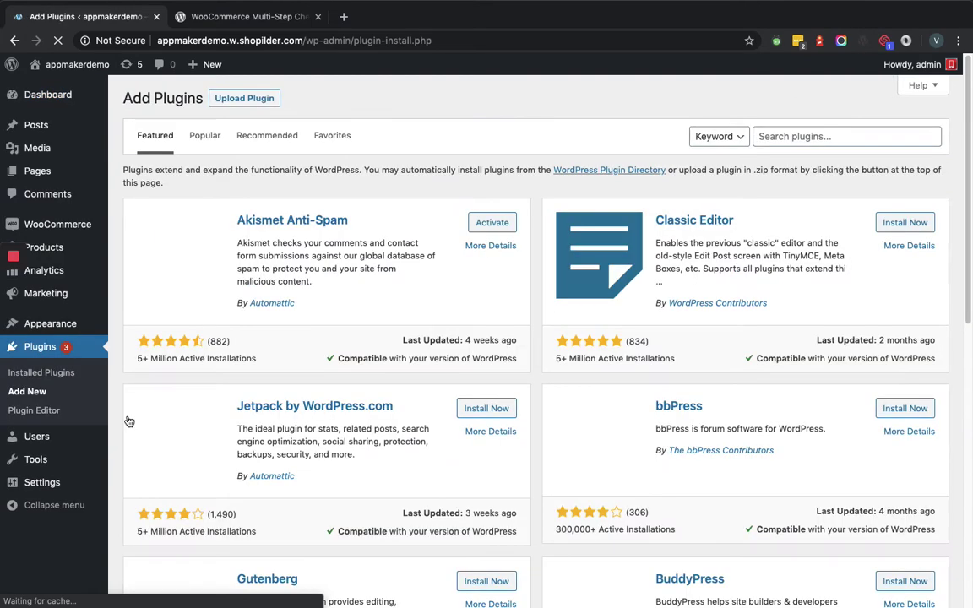
pyautogui.click(794, 136)
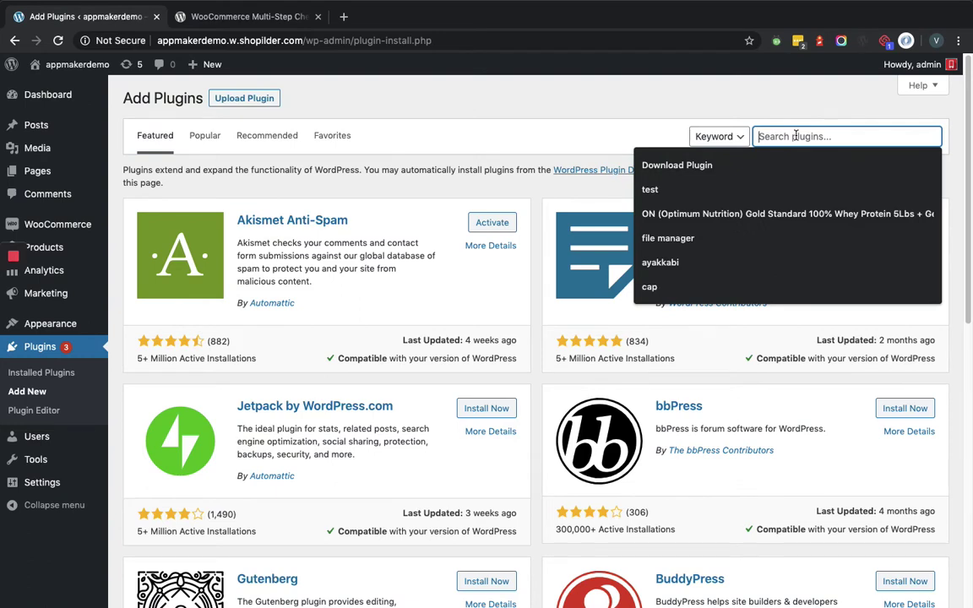
pyautogui.write('WooCommerce Multi-Step Checkout')
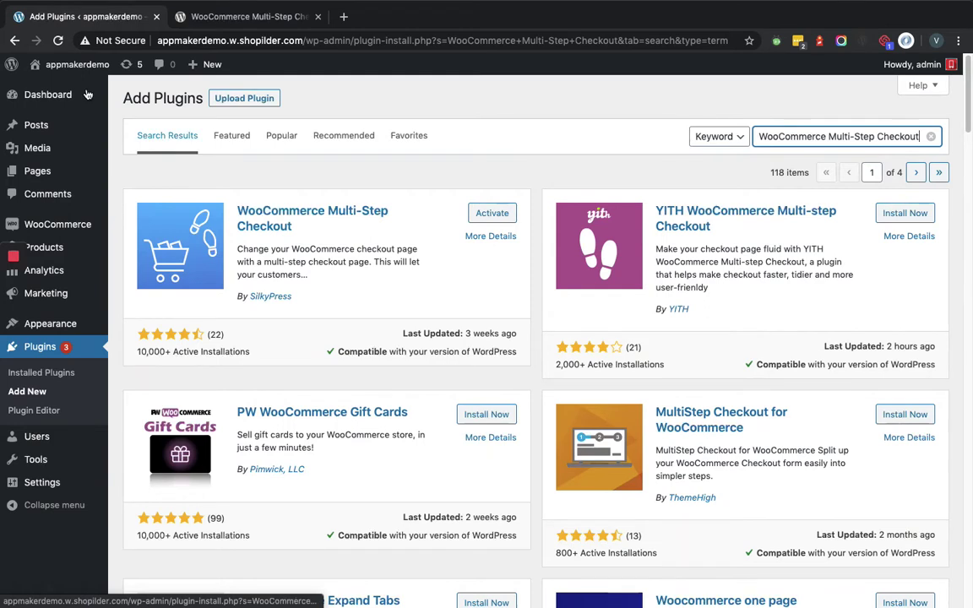
# Step: Open the site's storefront in a new browser tab and switch to it
pyautogui.moveTo(67, 64)
pyautogui.rightClick(54, 86)
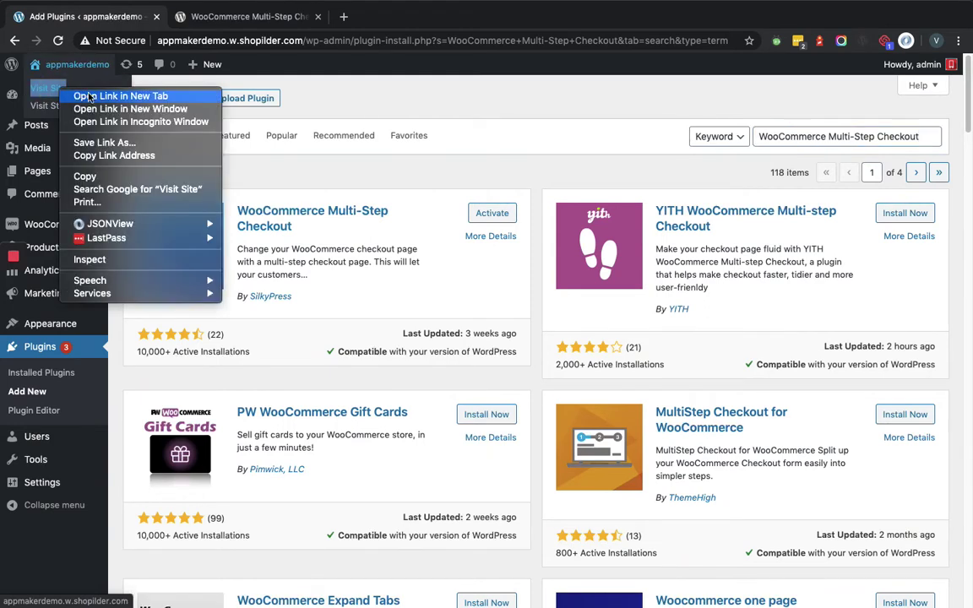
pyautogui.click(89, 96)
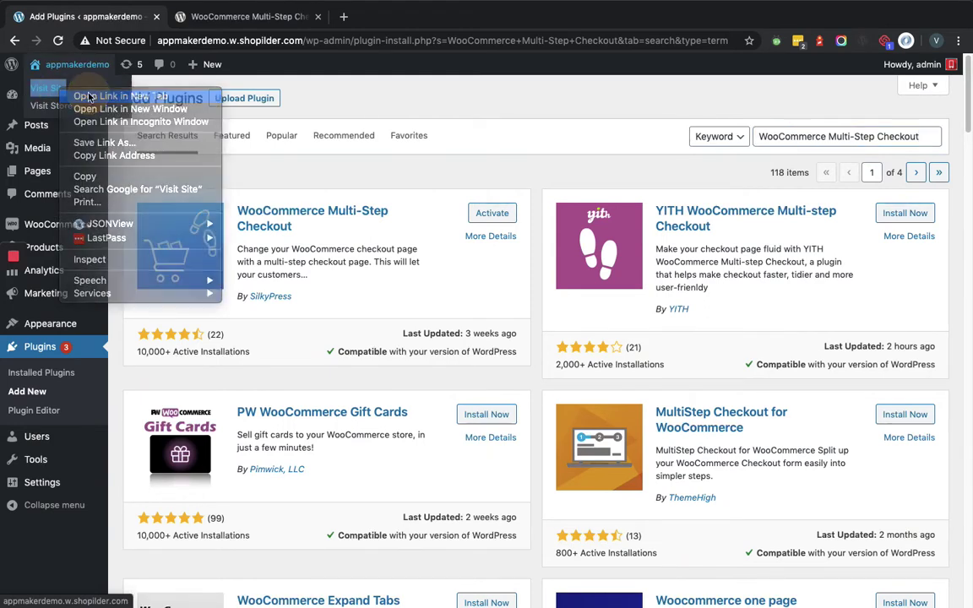
pyautogui.click(199, 23)
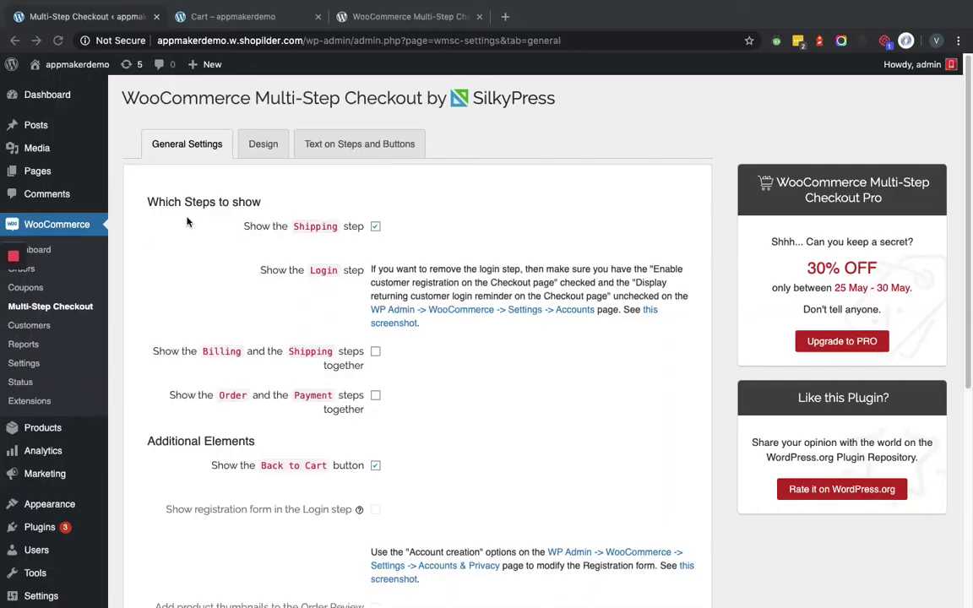
# Step: Review the Multi-Step Checkout plugin's general settings for steps, additional elements and functionality, and save them
pyautogui.scroll(-5, 282, 368)
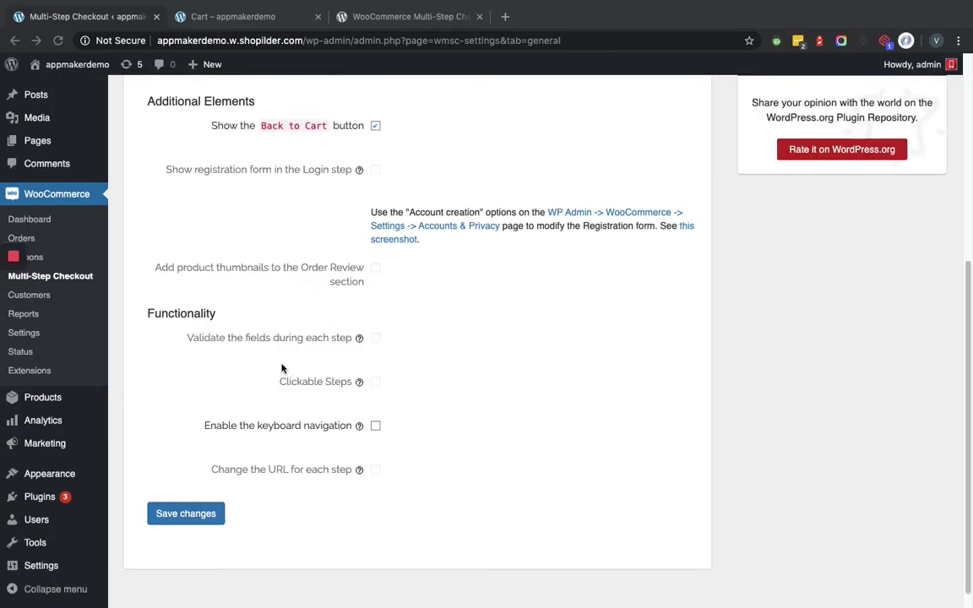
pyautogui.scroll(1, 338, 296)
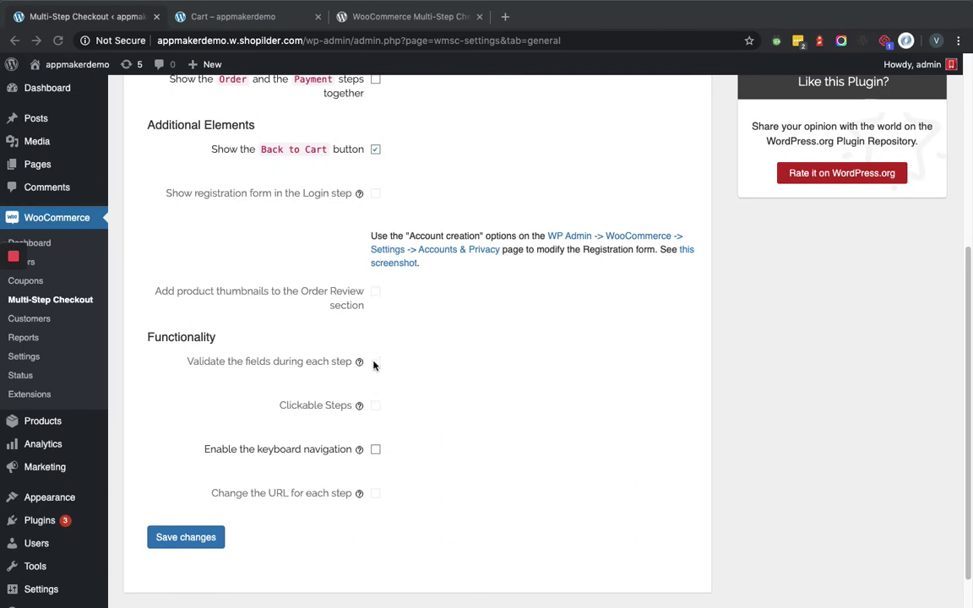
pyautogui.scroll(3, 371, 330)
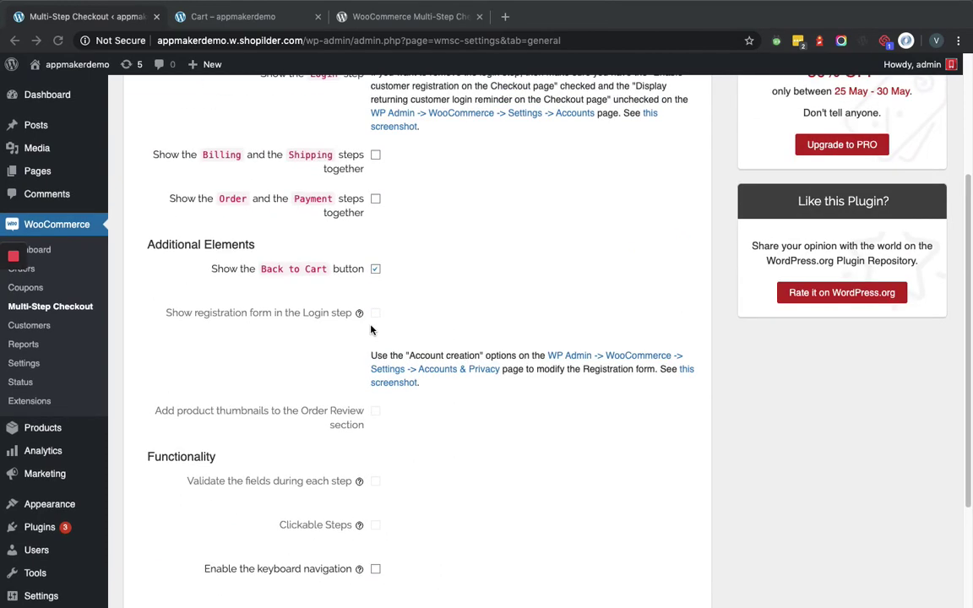
pyautogui.scroll(3, 372, 330)
pyautogui.scroll(1, 375, 278)
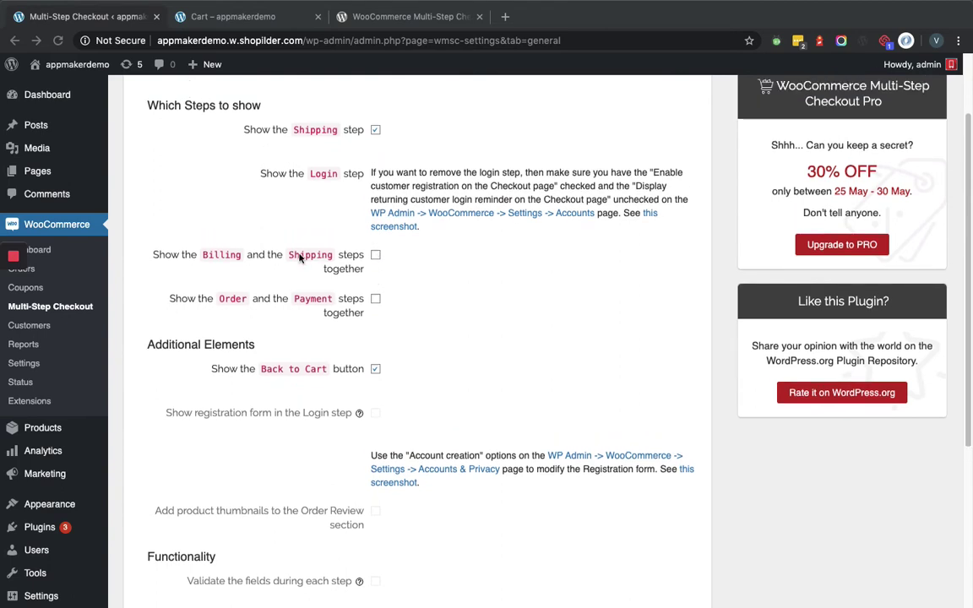
pyautogui.scroll(1, 295, 255)
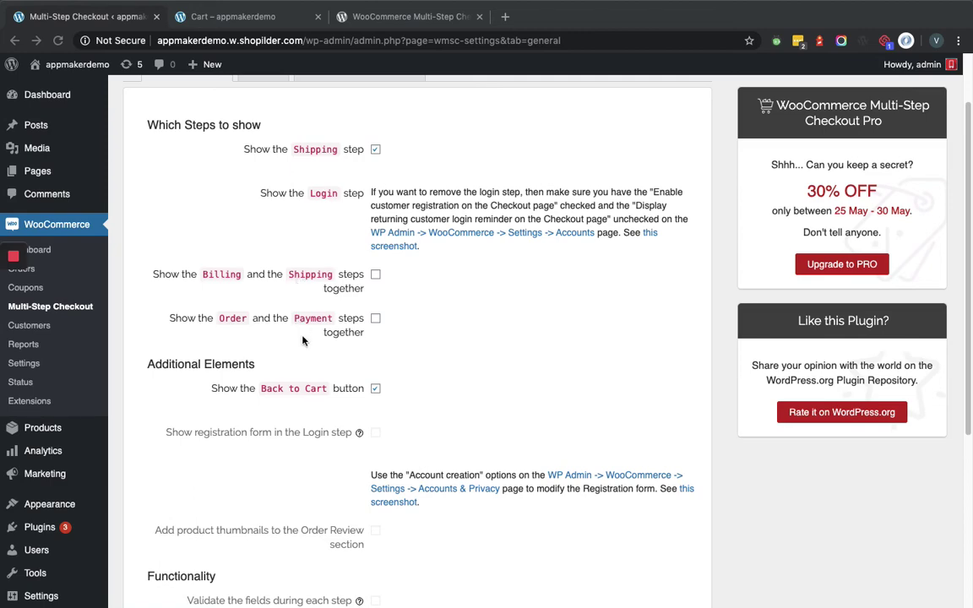
pyautogui.scroll(-3, 279, 330)
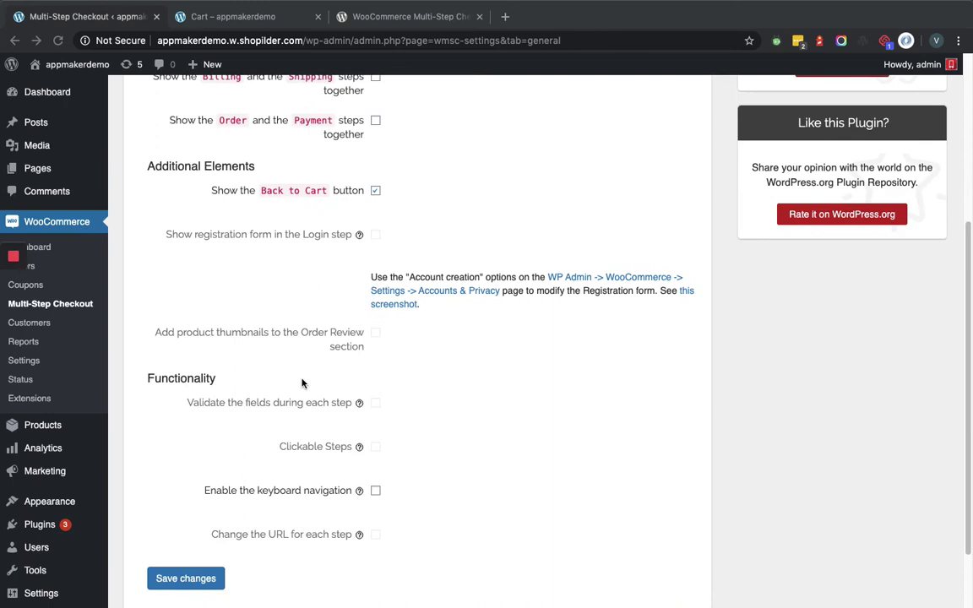
pyautogui.click(189, 583)
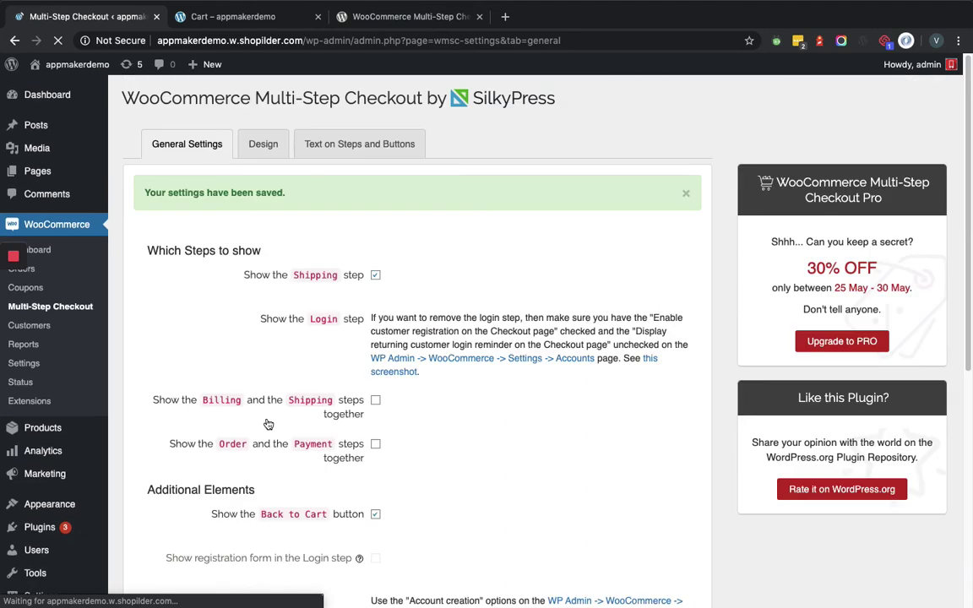
# Step: Look over the plugin's design options and its step and button texts, and save the text settings
pyautogui.click(264, 147)
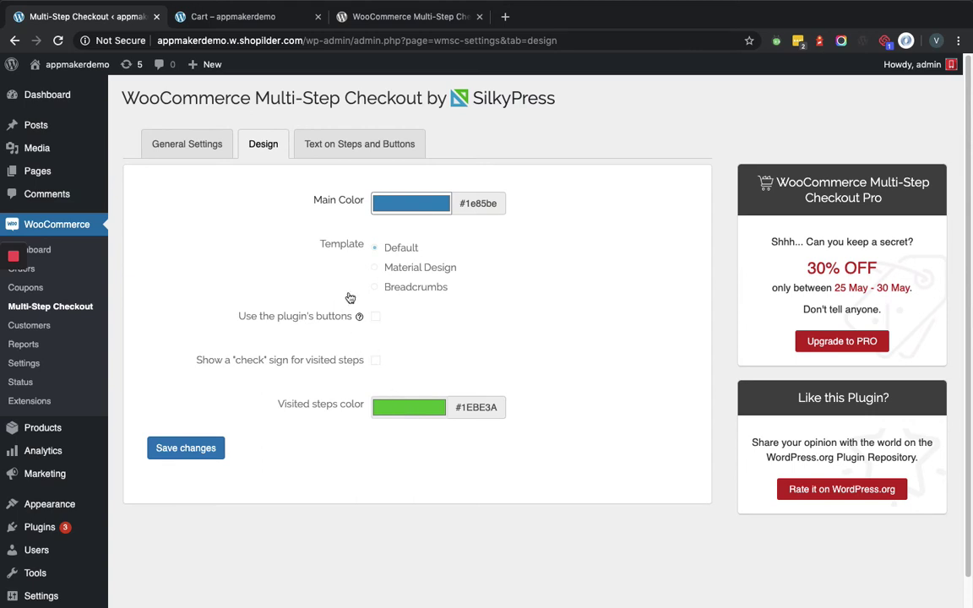
pyautogui.click(346, 148)
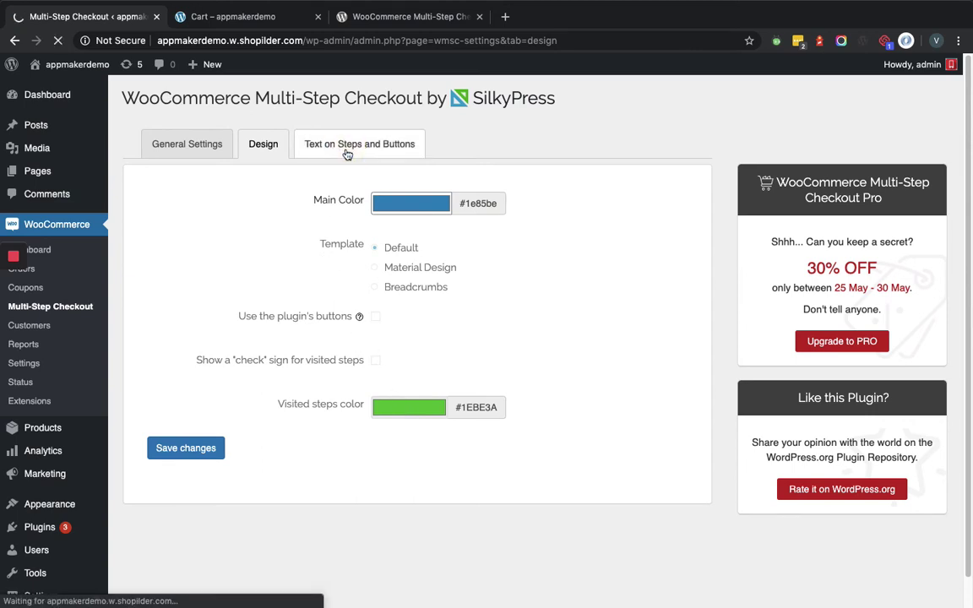
pyautogui.moveTo(14, 287)
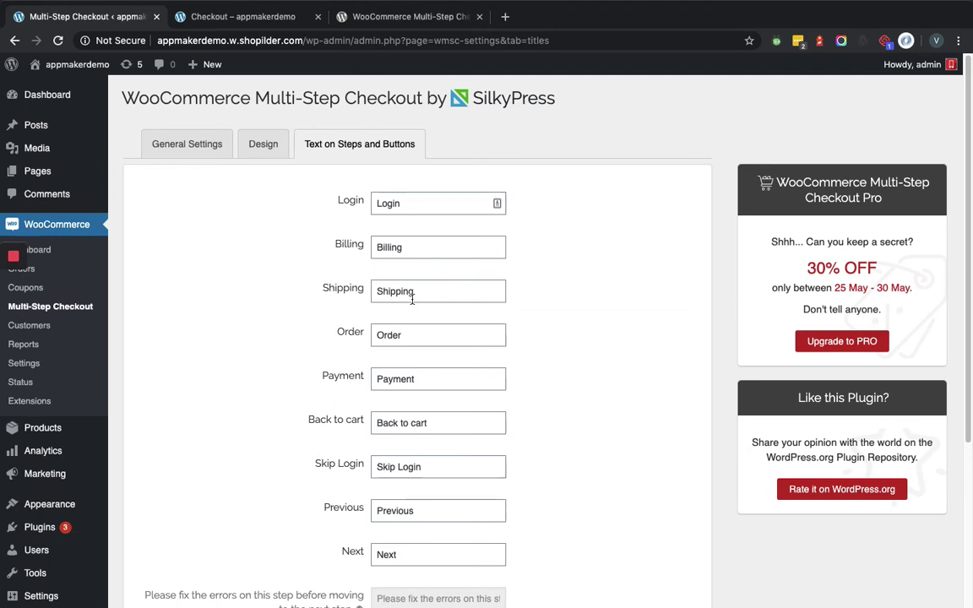
pyautogui.scroll(-5, 418, 365)
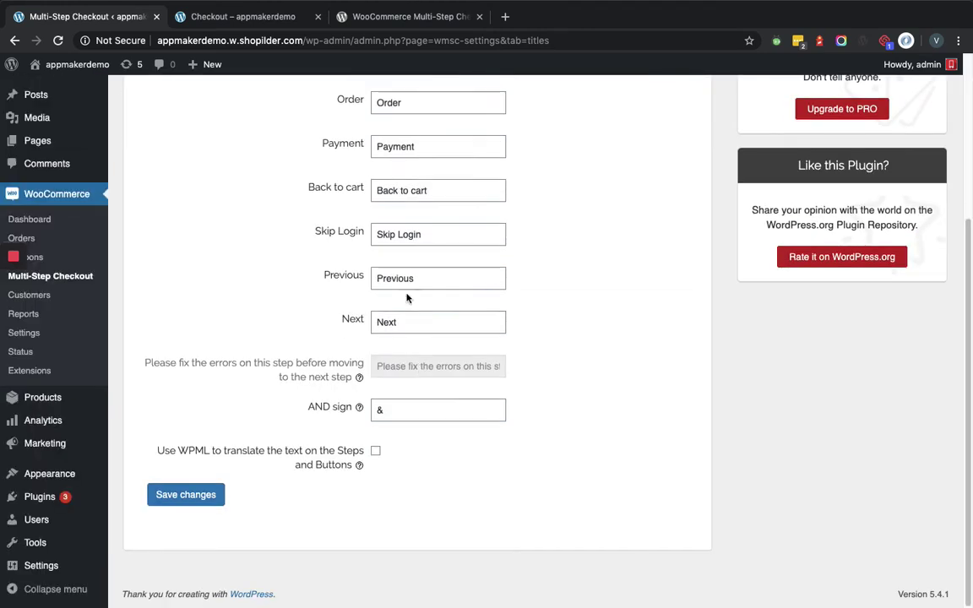
pyautogui.scroll(1, 404, 295)
pyautogui.scroll(3, 400, 240)
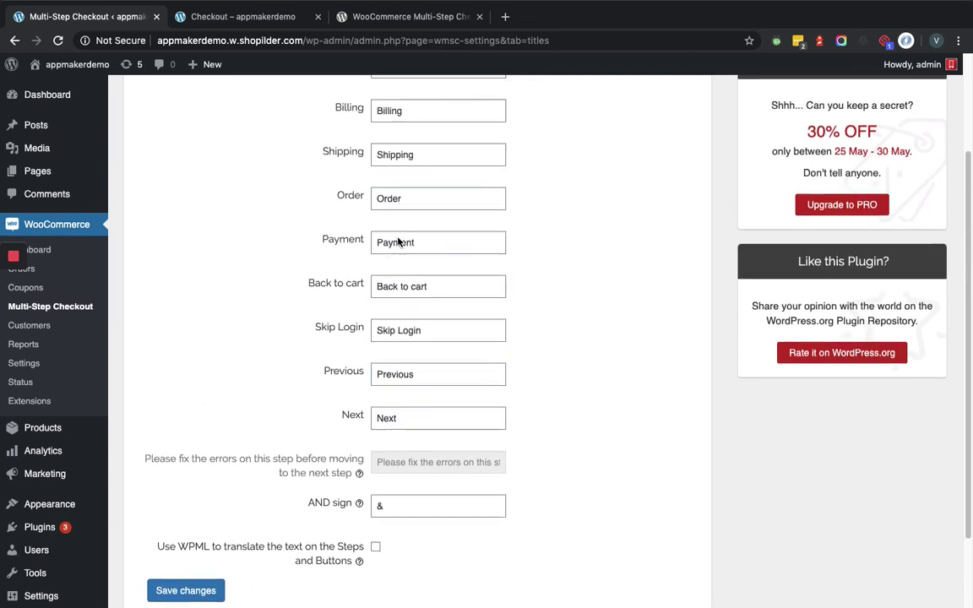
pyautogui.scroll(-3, 406, 406)
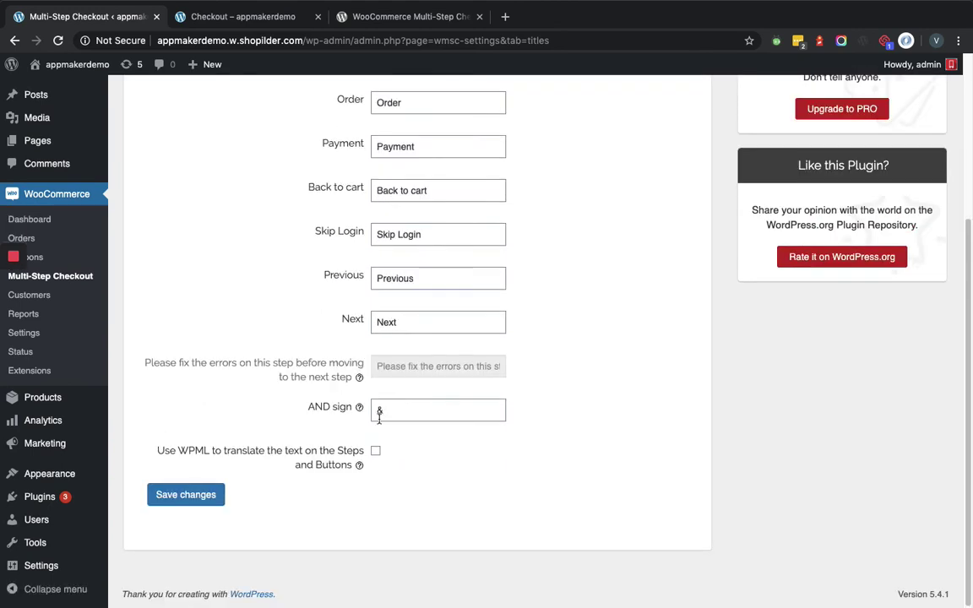
pyautogui.click(209, 495)
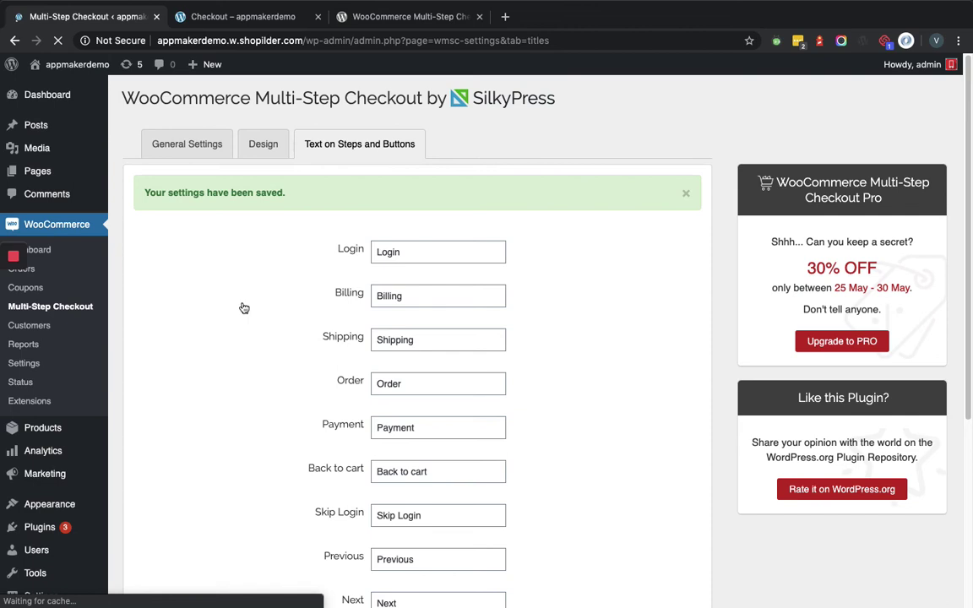
# Step: Switch to the store's checkout page and try to advance past the Billing step
pyautogui.moveTo(207, 66)
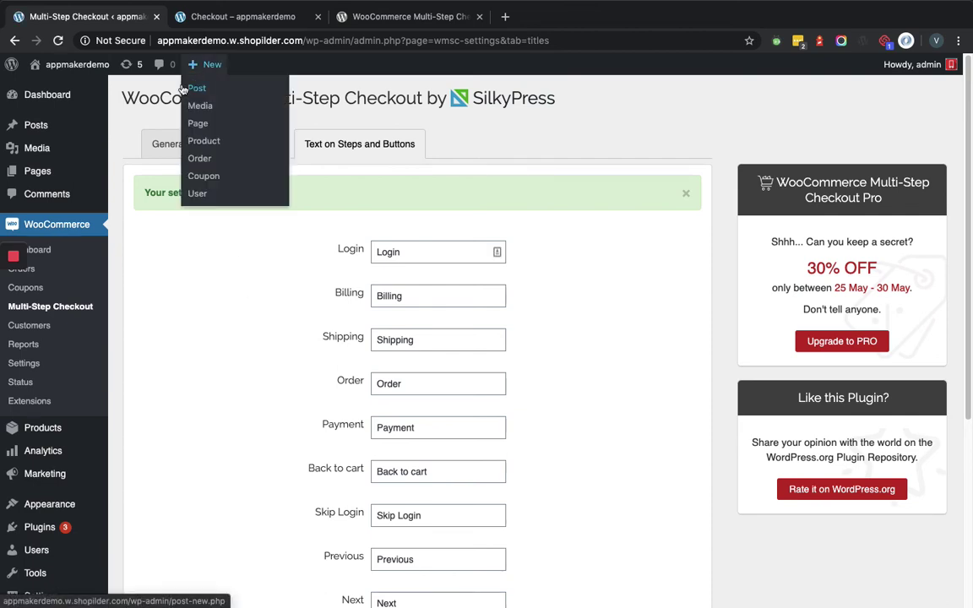
pyautogui.click(242, 16)
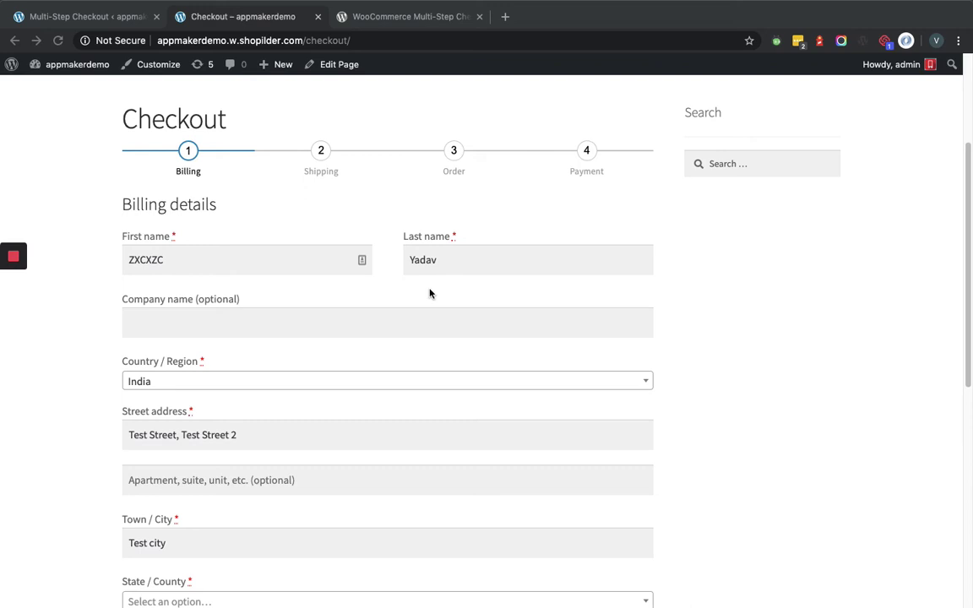
pyautogui.scroll(-5, 429, 292)
pyautogui.click(625, 493)
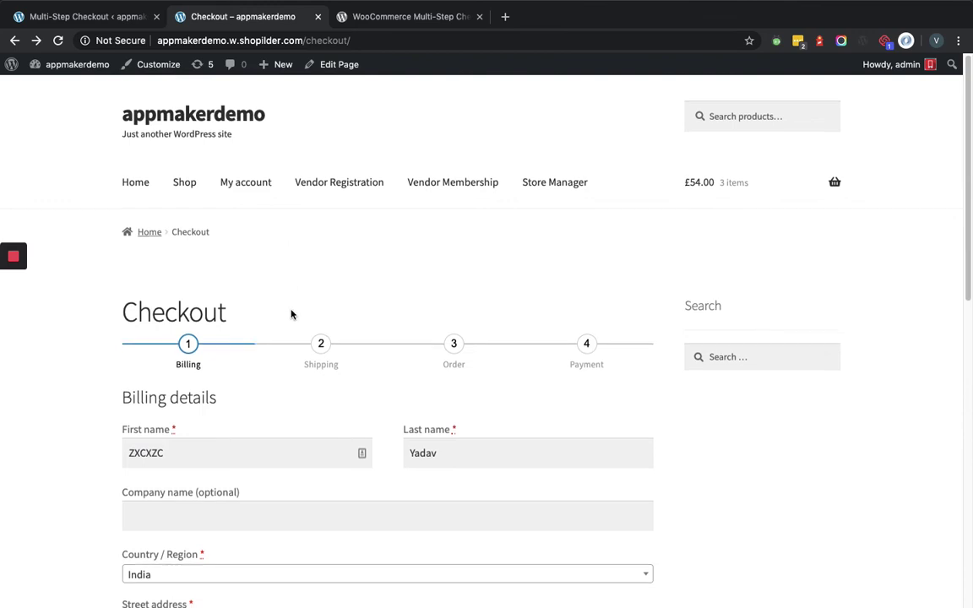
# Step: Try to choose Kerala as the billing state and advance the checkout to the Shipping step
pyautogui.scroll(-10, 291, 314)
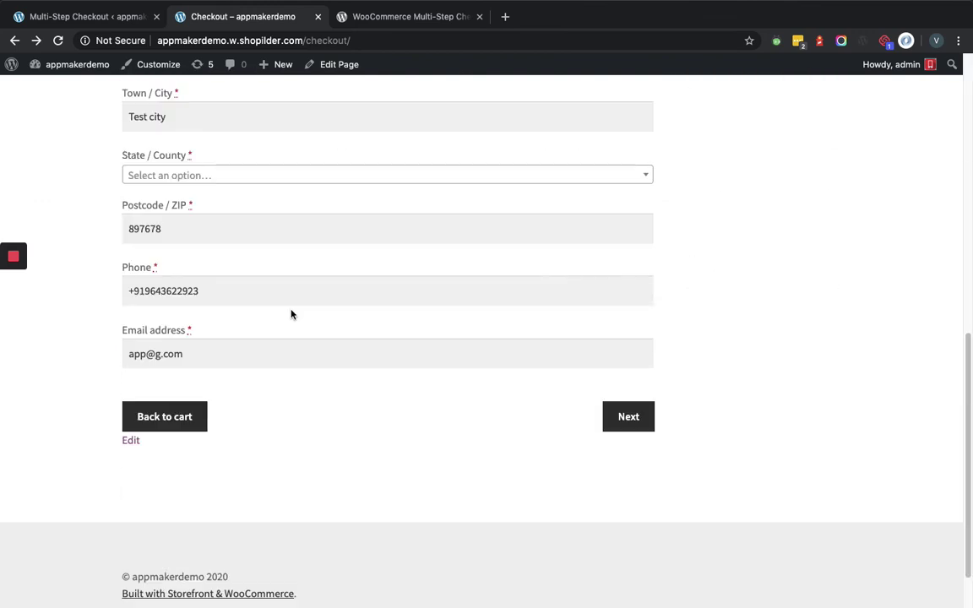
pyautogui.click(205, 180)
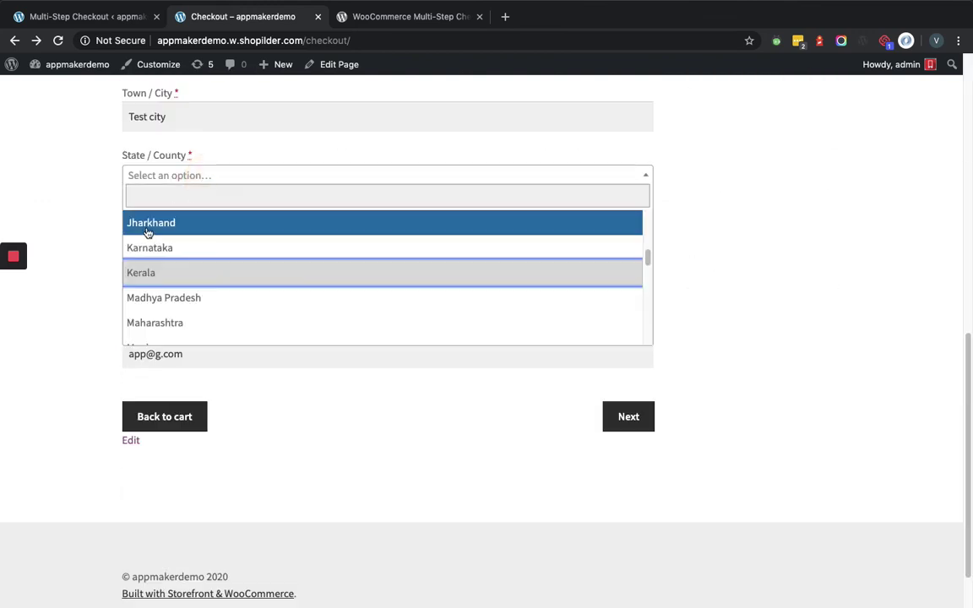
pyautogui.click(155, 282)
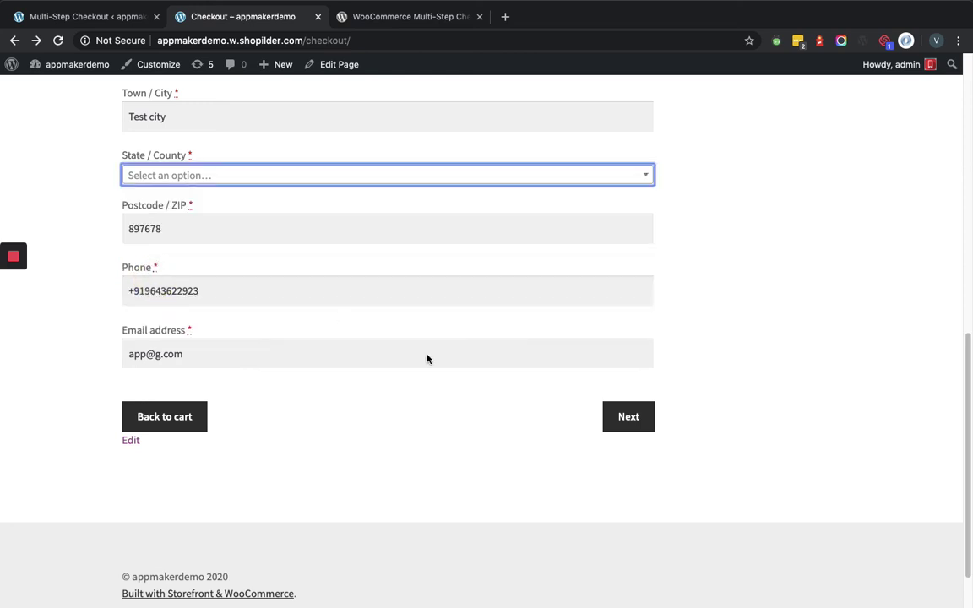
pyautogui.click(628, 417)
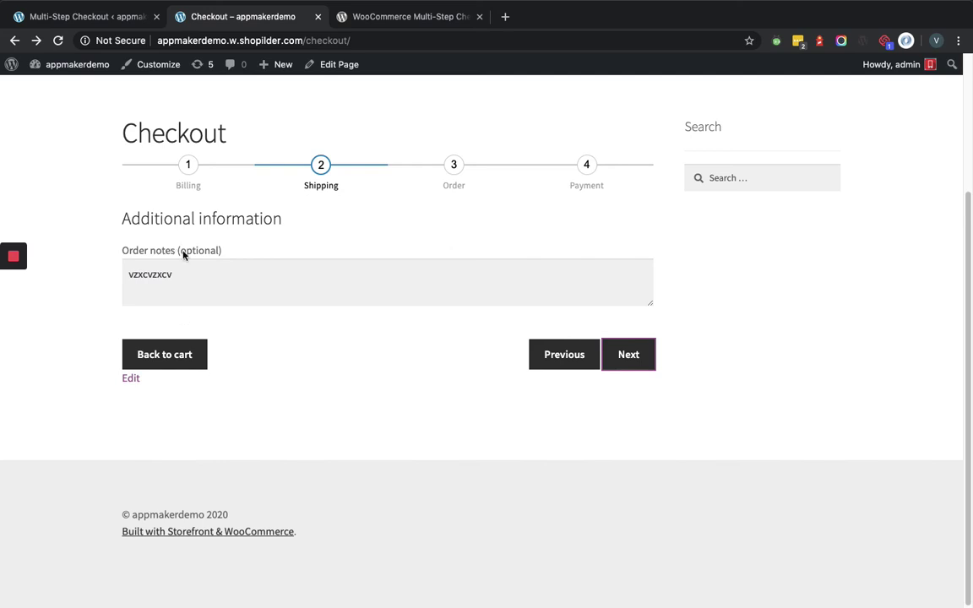
# Step: Advance the checkout through the Order step to Payment, and return to the Multi-Step Checkout settings
pyautogui.click(628, 351)
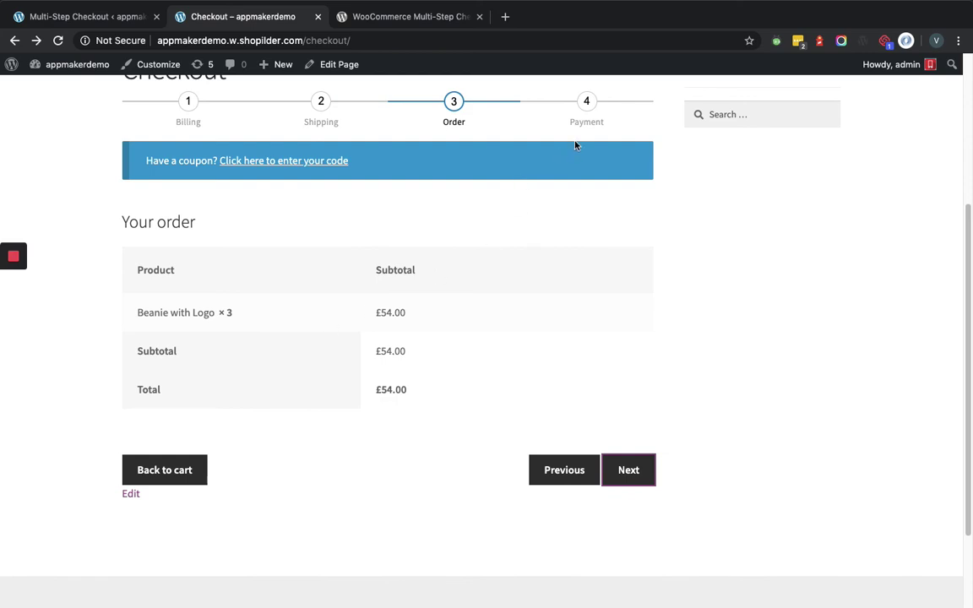
pyautogui.click(638, 470)
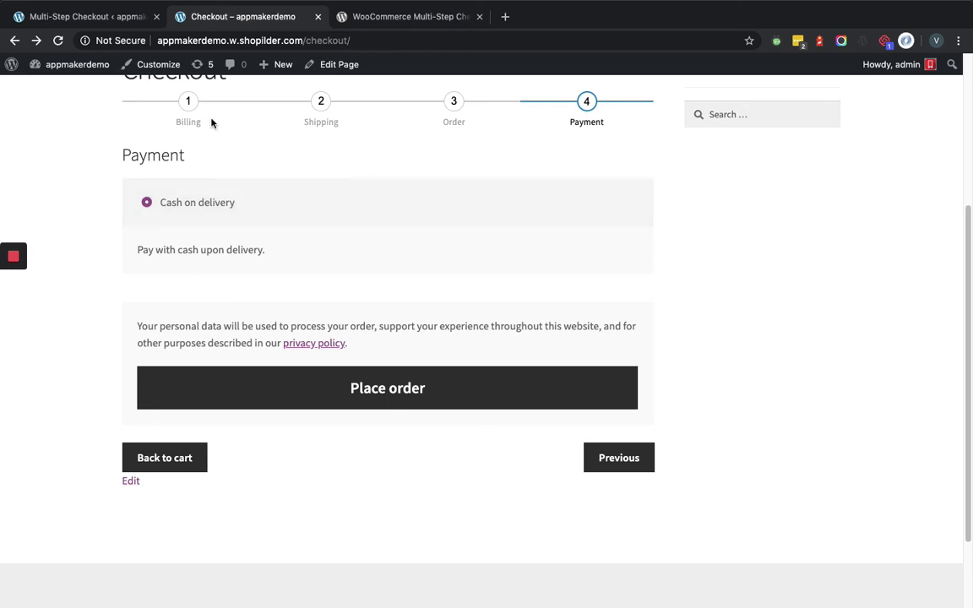
pyautogui.click(108, 18)
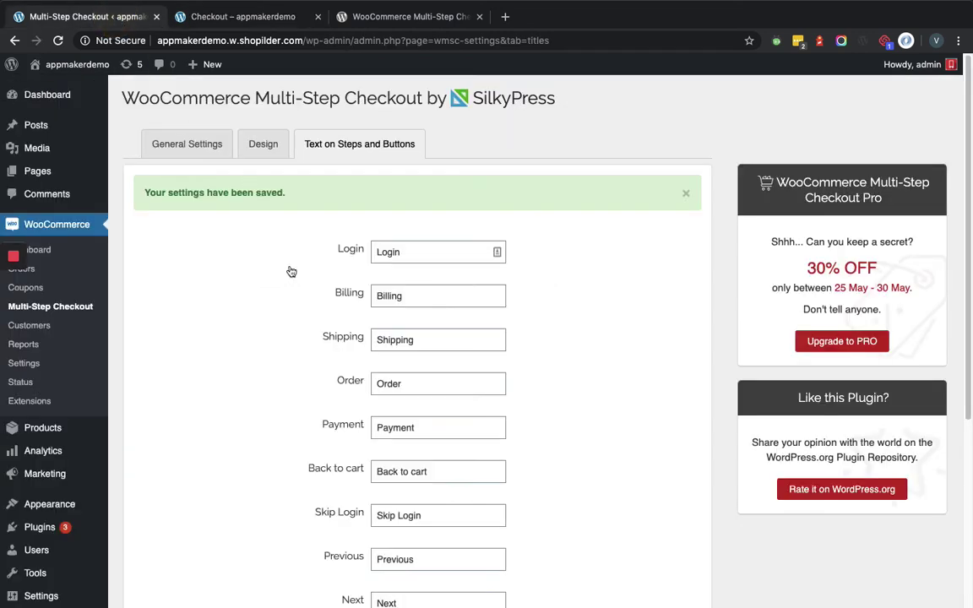